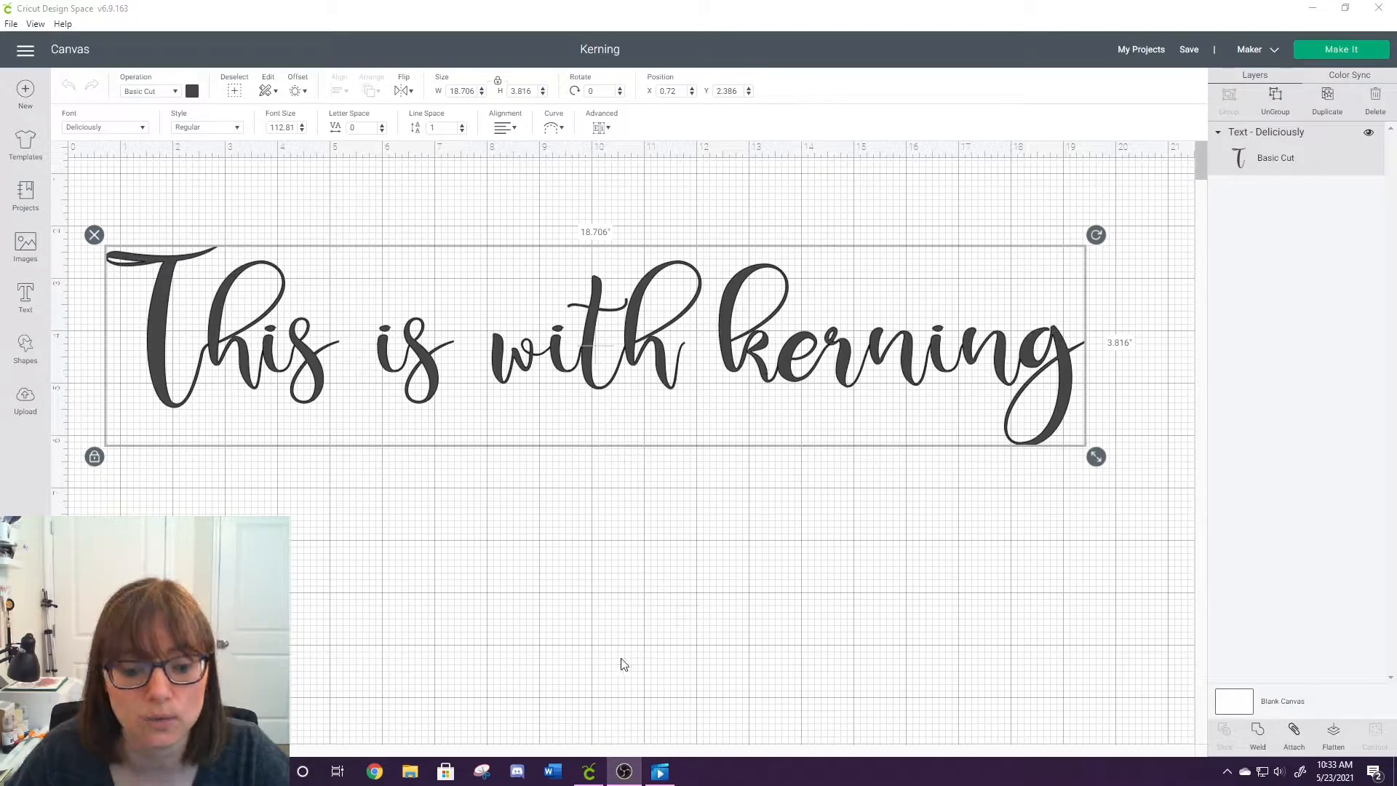
# - View the recorded "Flip and Flutter" text example in the video player, close it and select the "This is with kerning" text
pyautogui.click(659, 772)
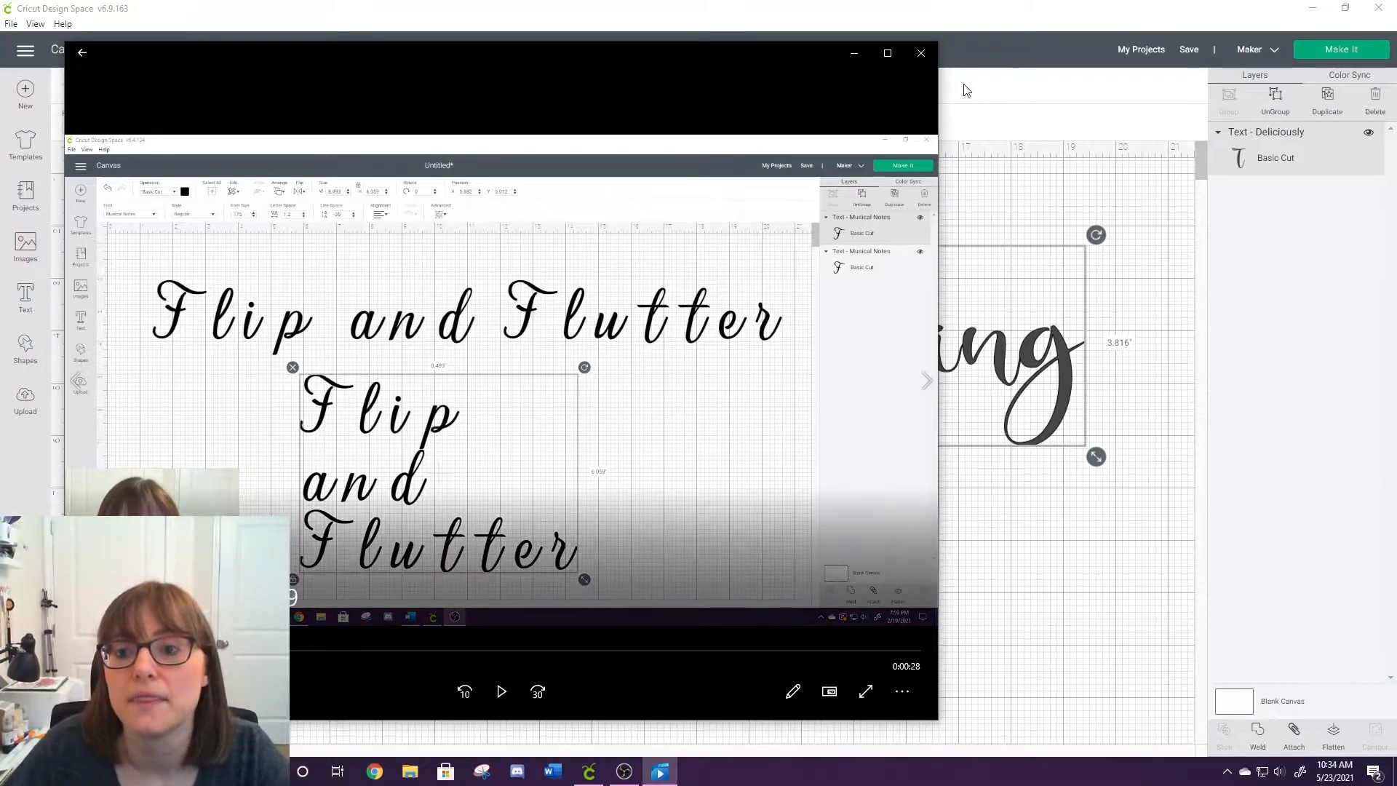
pyautogui.click(918, 57)
pyautogui.click(505, 193)
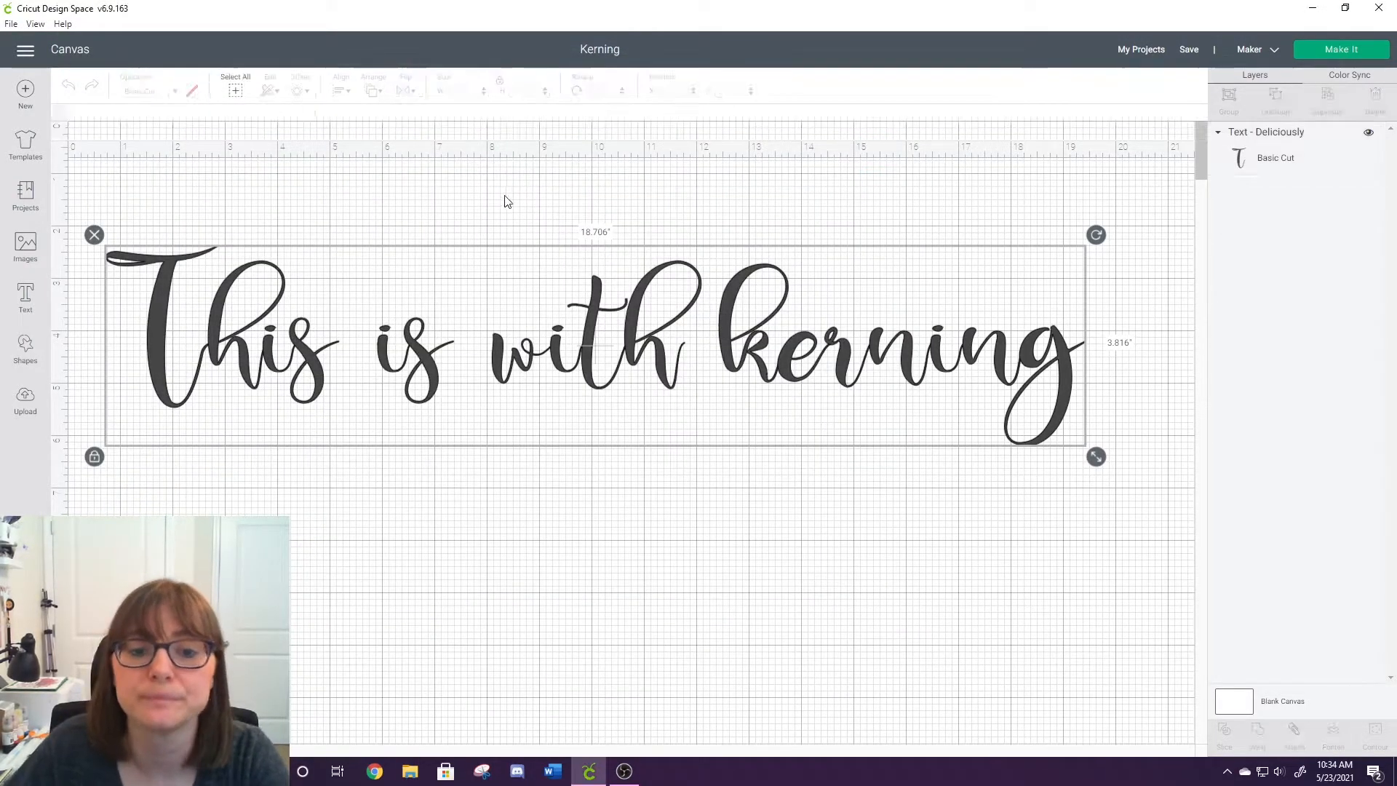
pyautogui.click(499, 353)
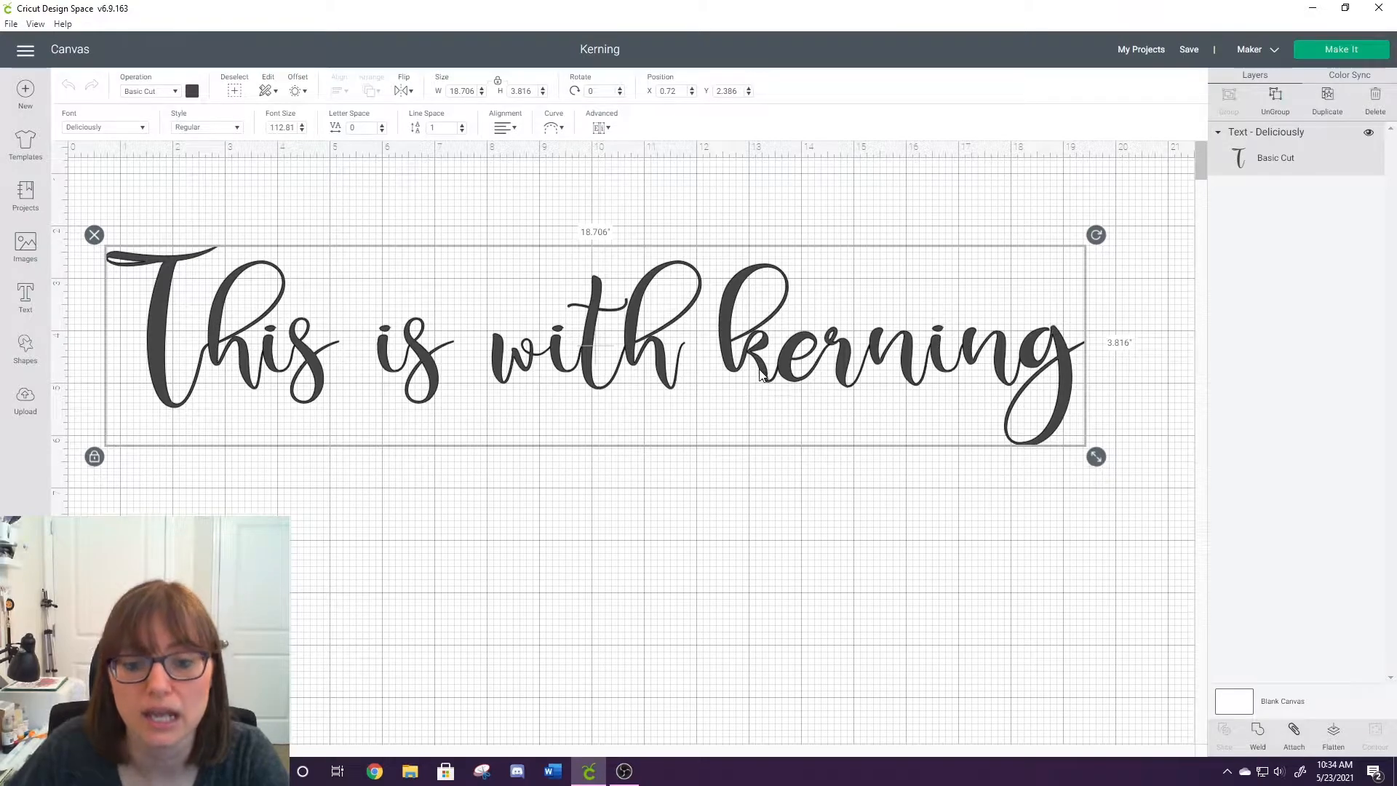
# - Add a new text object reading "It automatically" to the canvas
pyautogui.click(26, 298)
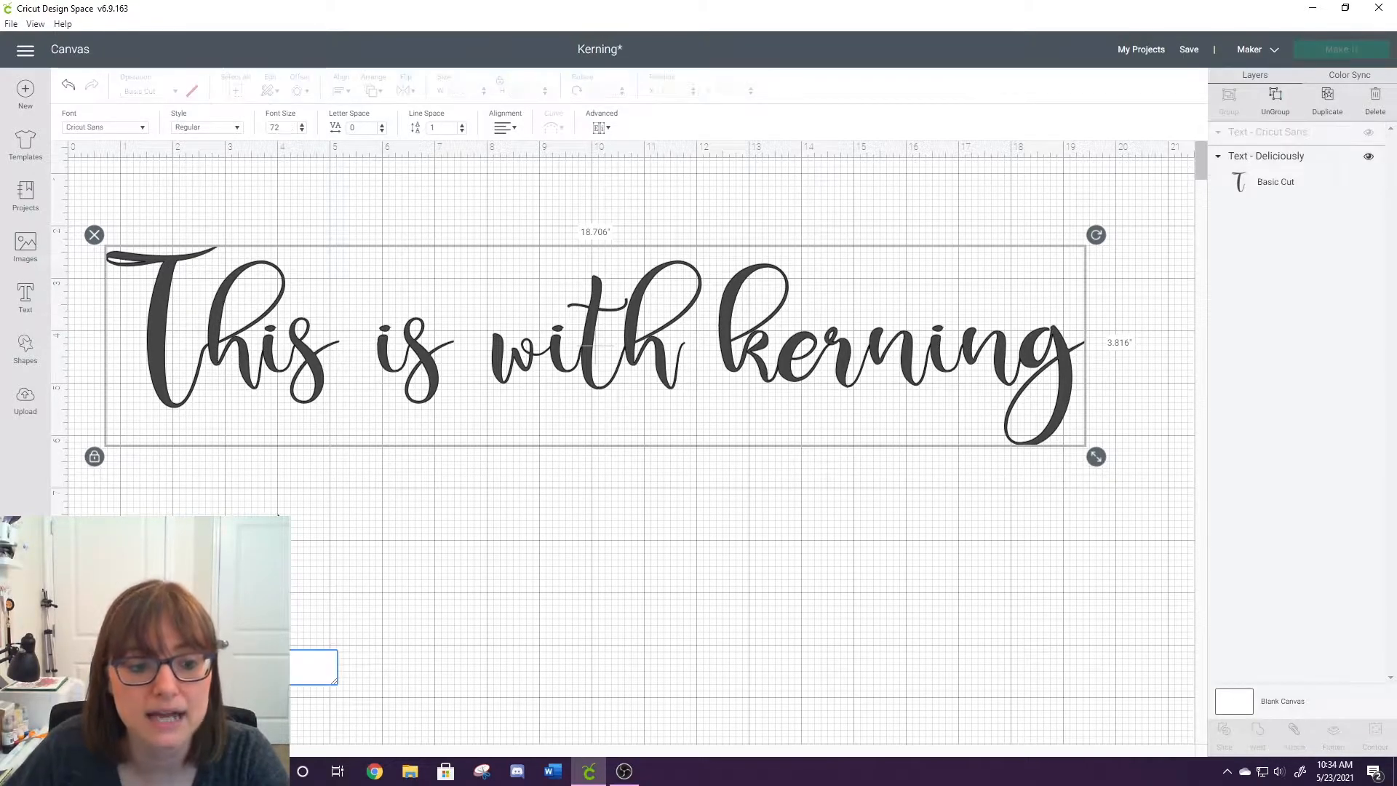
pyautogui.write('It au')
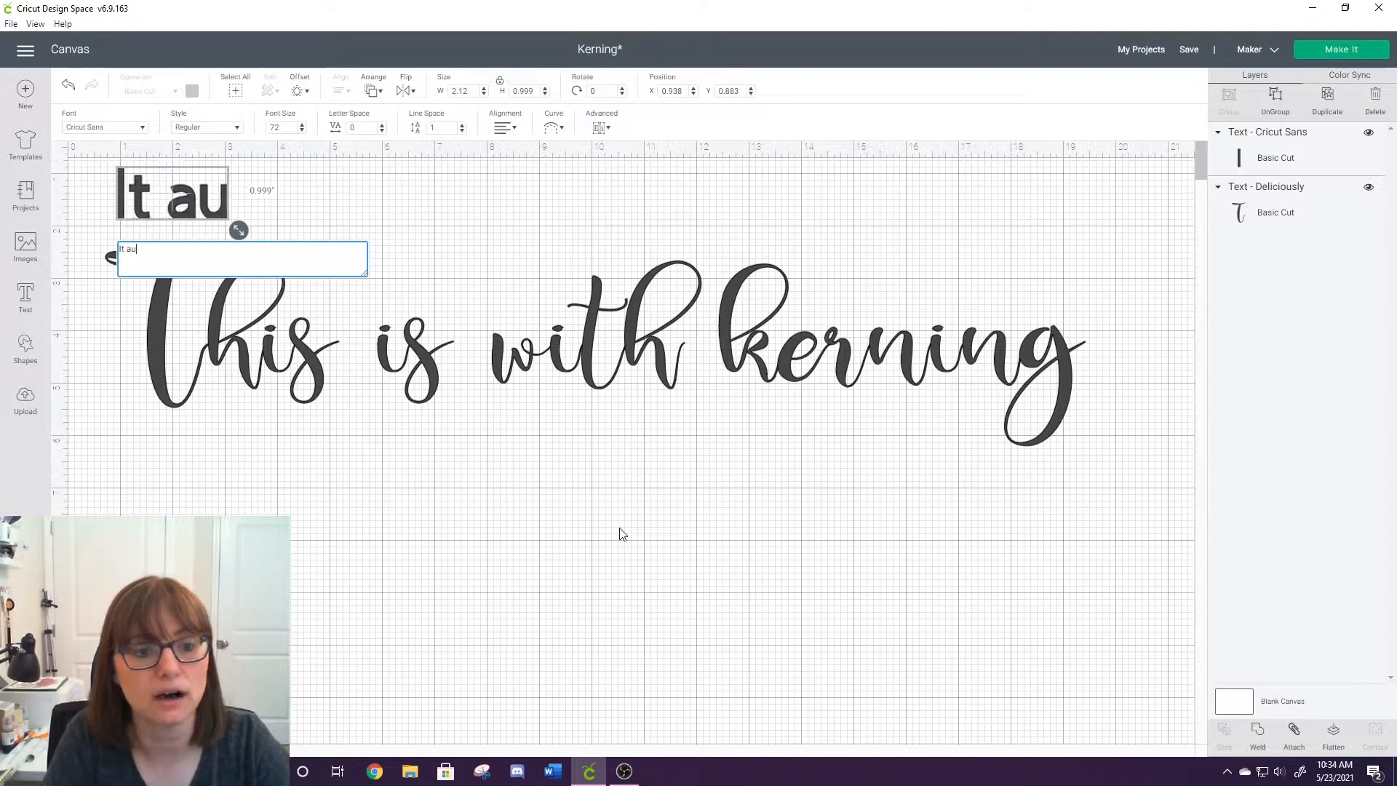
pyautogui.write('tomatically')
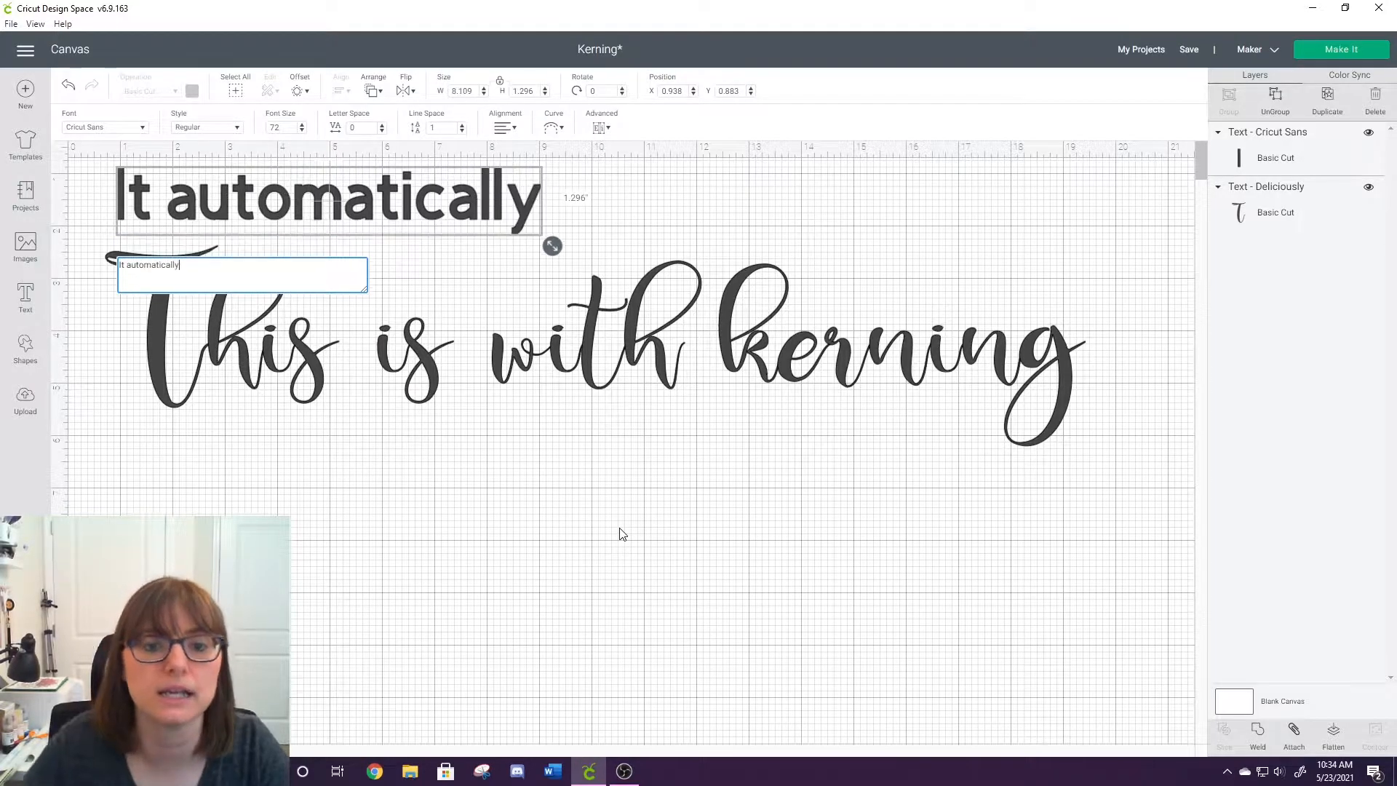
# - Set the font of the "It automatically" text to Deliciously from the kerned system fonts
pyautogui.click(112, 131)
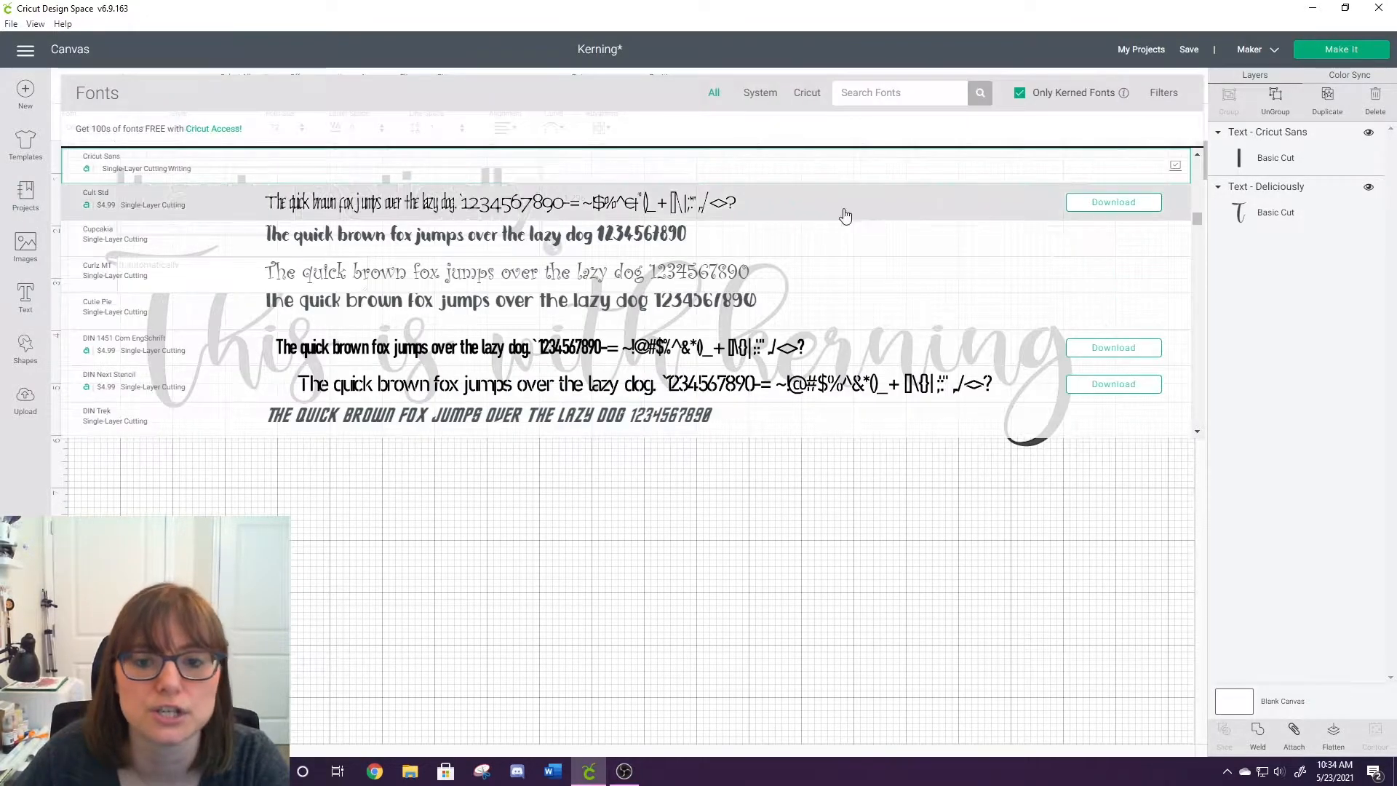
pyautogui.click(756, 94)
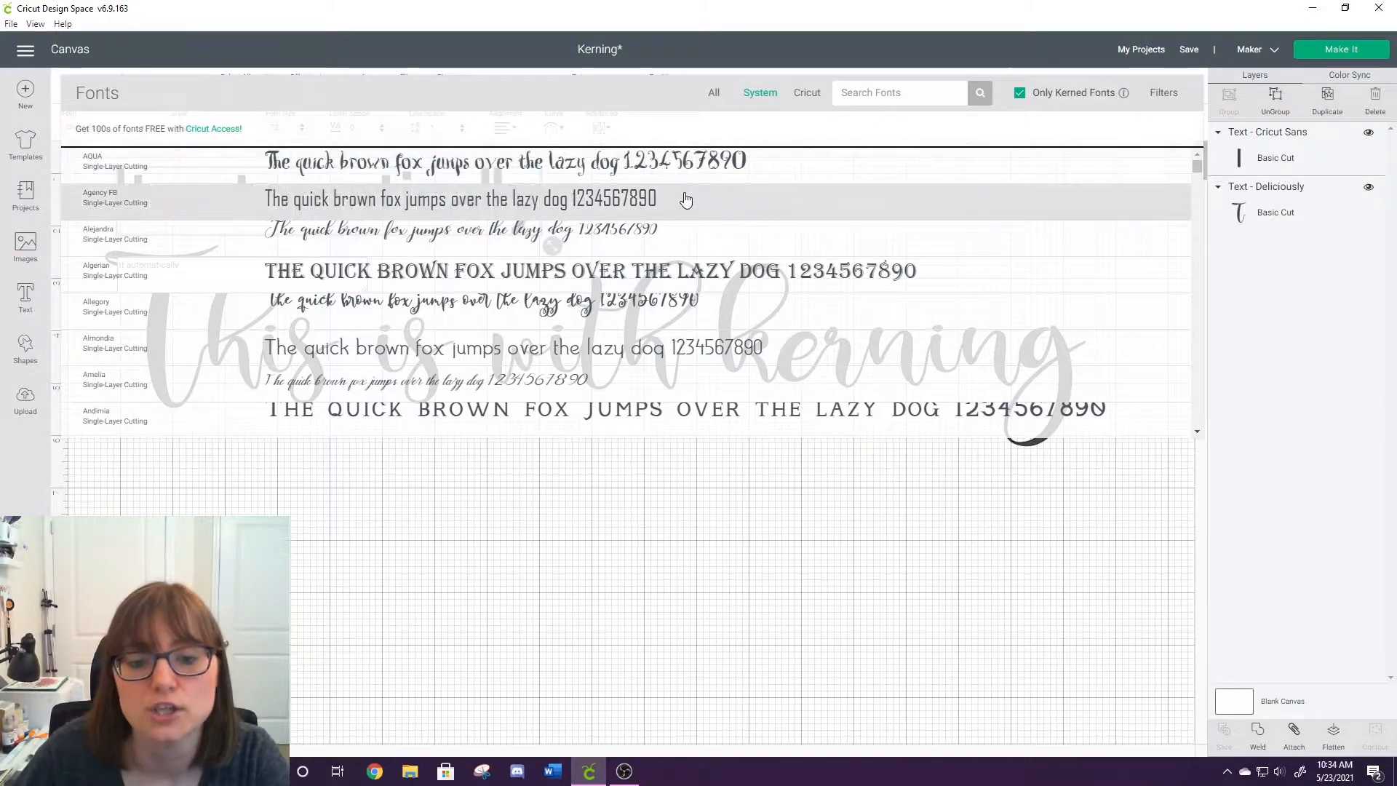
pyautogui.scroll(-10, 686, 199)
pyautogui.scroll(5, 712, 227)
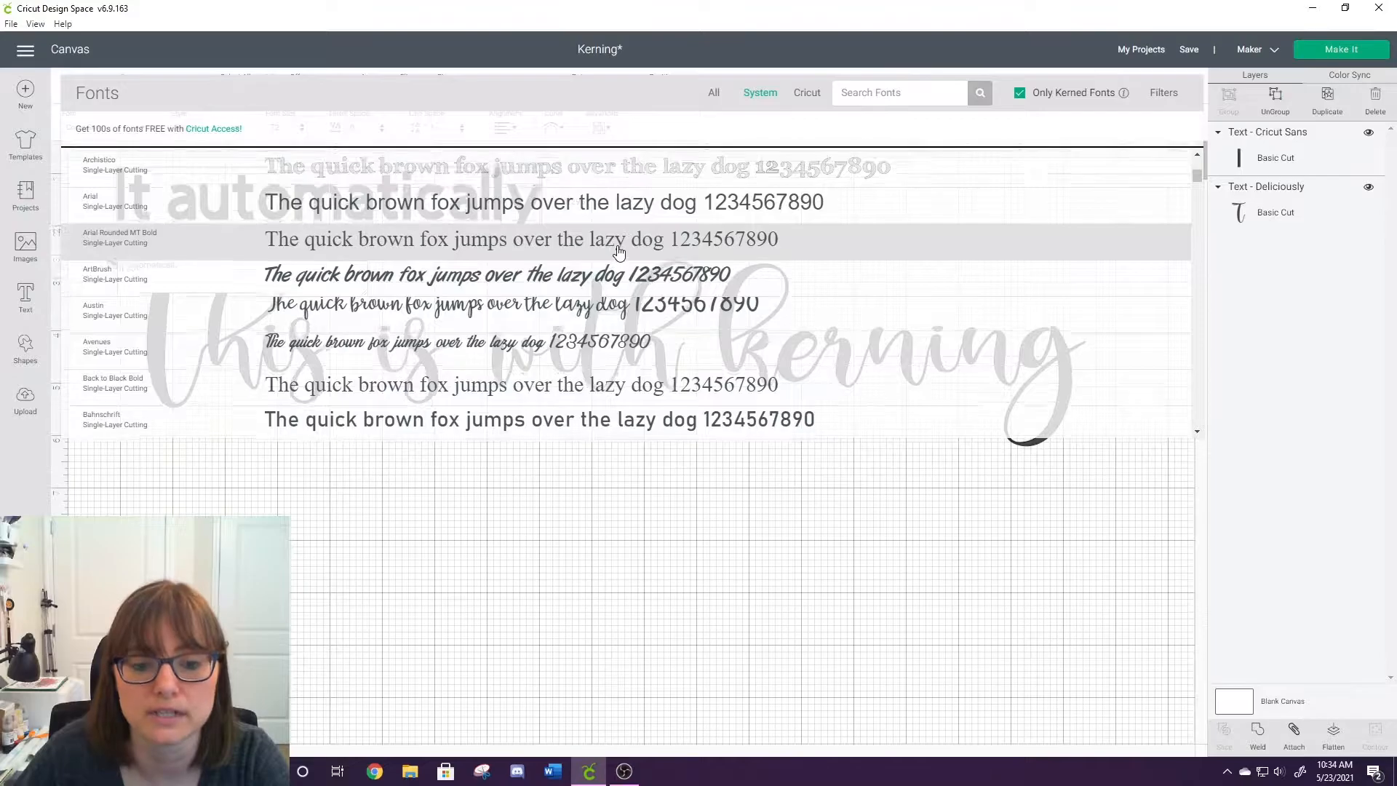
pyautogui.scroll(-10, 626, 251)
pyautogui.scroll(-10, 626, 248)
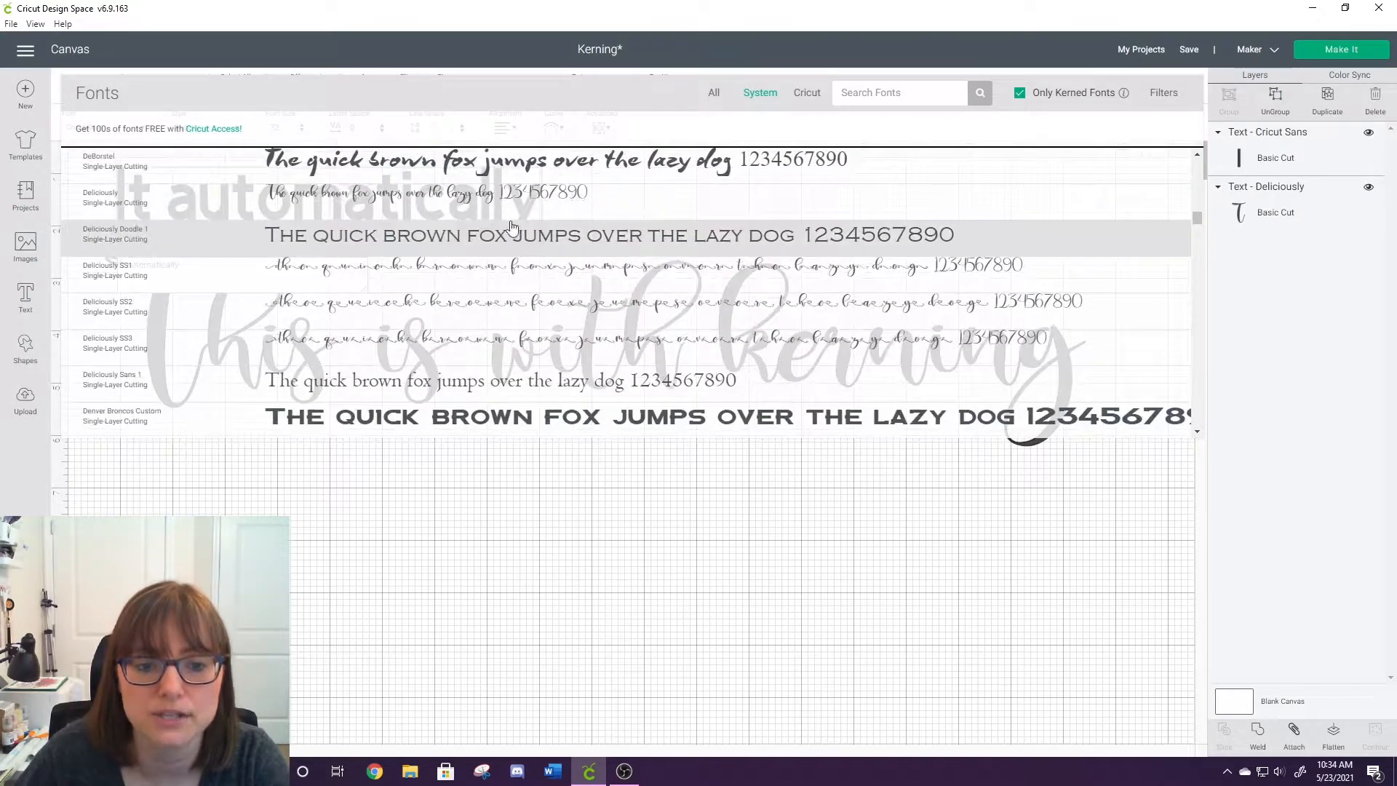
pyautogui.click(427, 210)
# - Place "It automatically" below the "This is with kerning" line and enlarge it to about 15.97 inches wide
pyautogui.moveTo(477, 208); pyautogui.dragTo(599, 546)
pyautogui.click(800, 586)
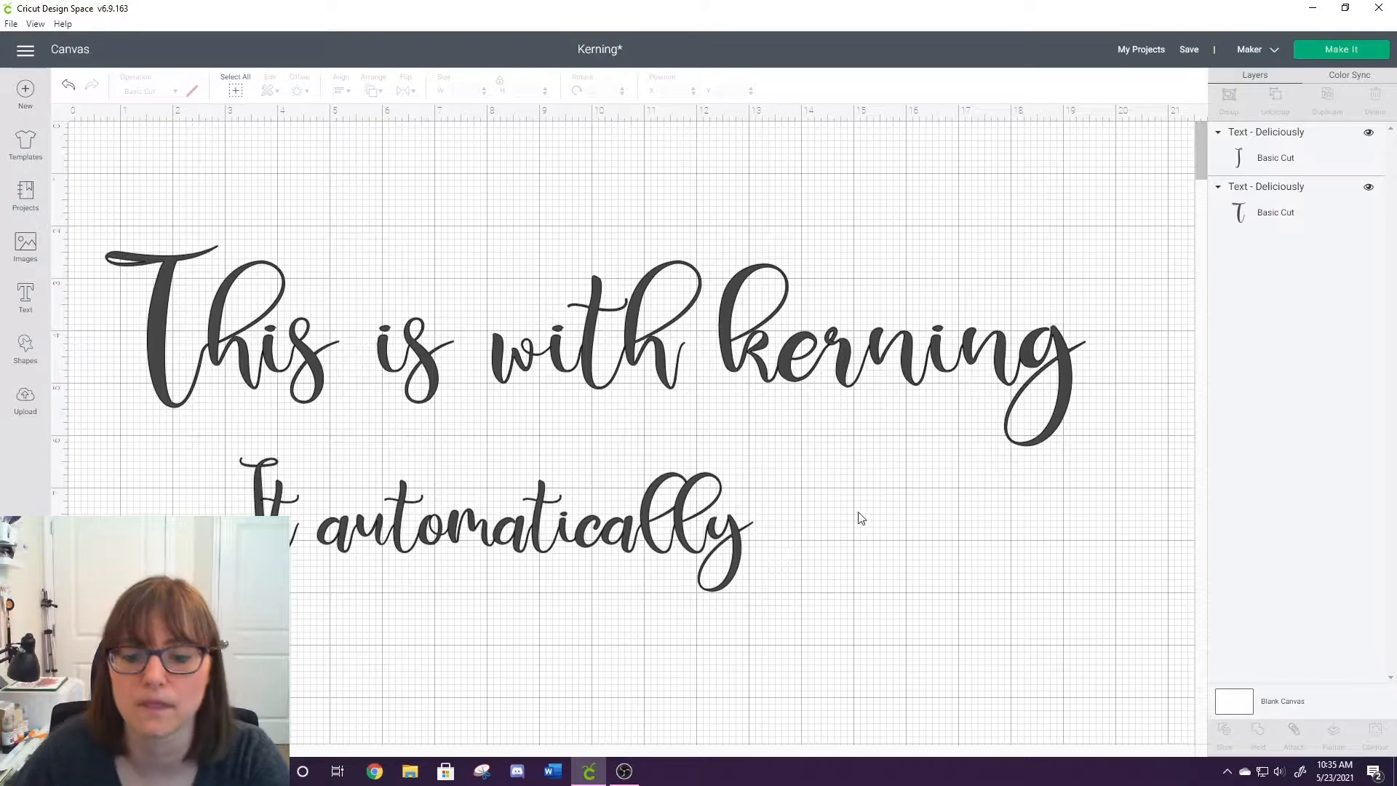
pyautogui.click(504, 518)
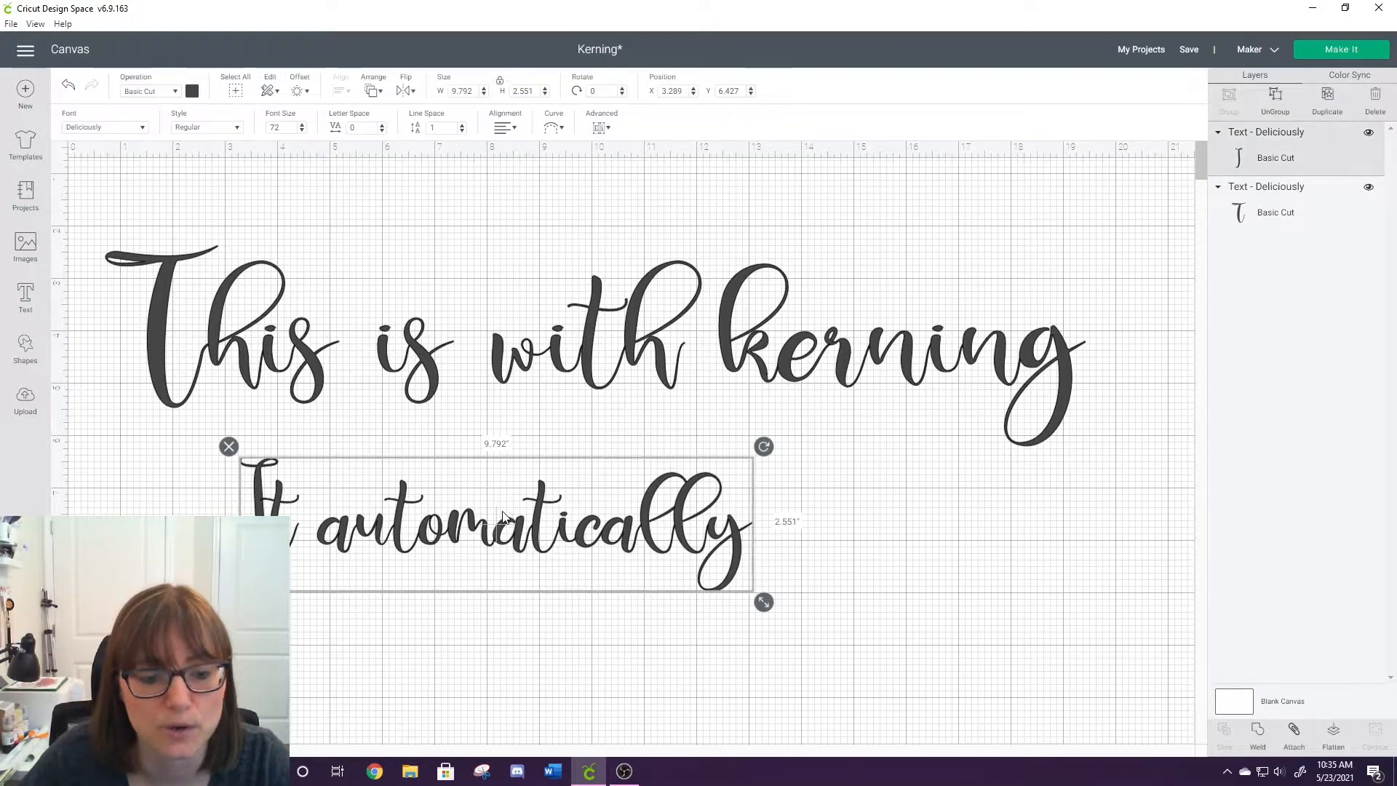
pyautogui.moveTo(763, 601); pyautogui.dragTo(1100, 648)
pyautogui.moveTo(802, 567); pyautogui.dragTo(728, 561)
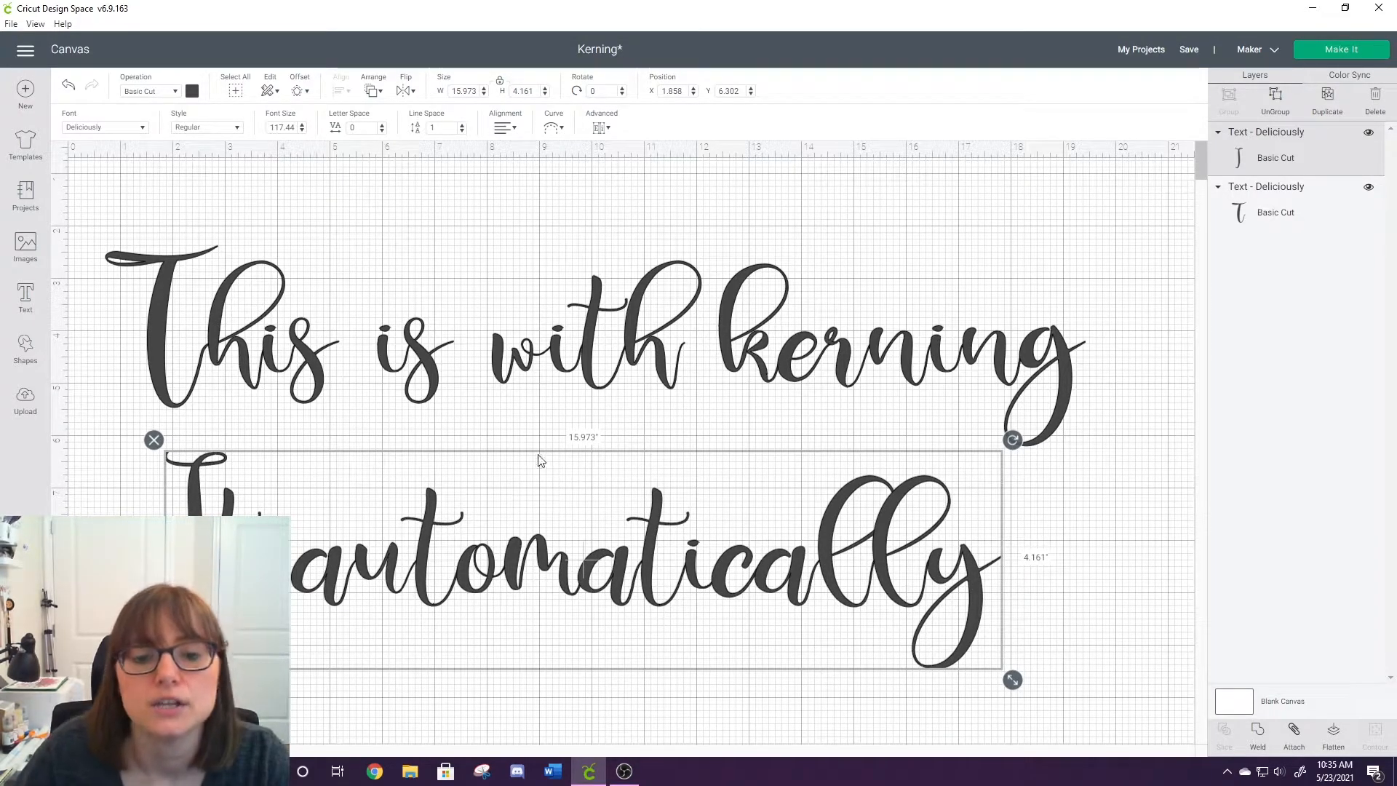
# - Compare the system font list with the Only Kerned Fonts filter off and on, leaving the filter on and the font unchanged
pyautogui.click(94, 129)
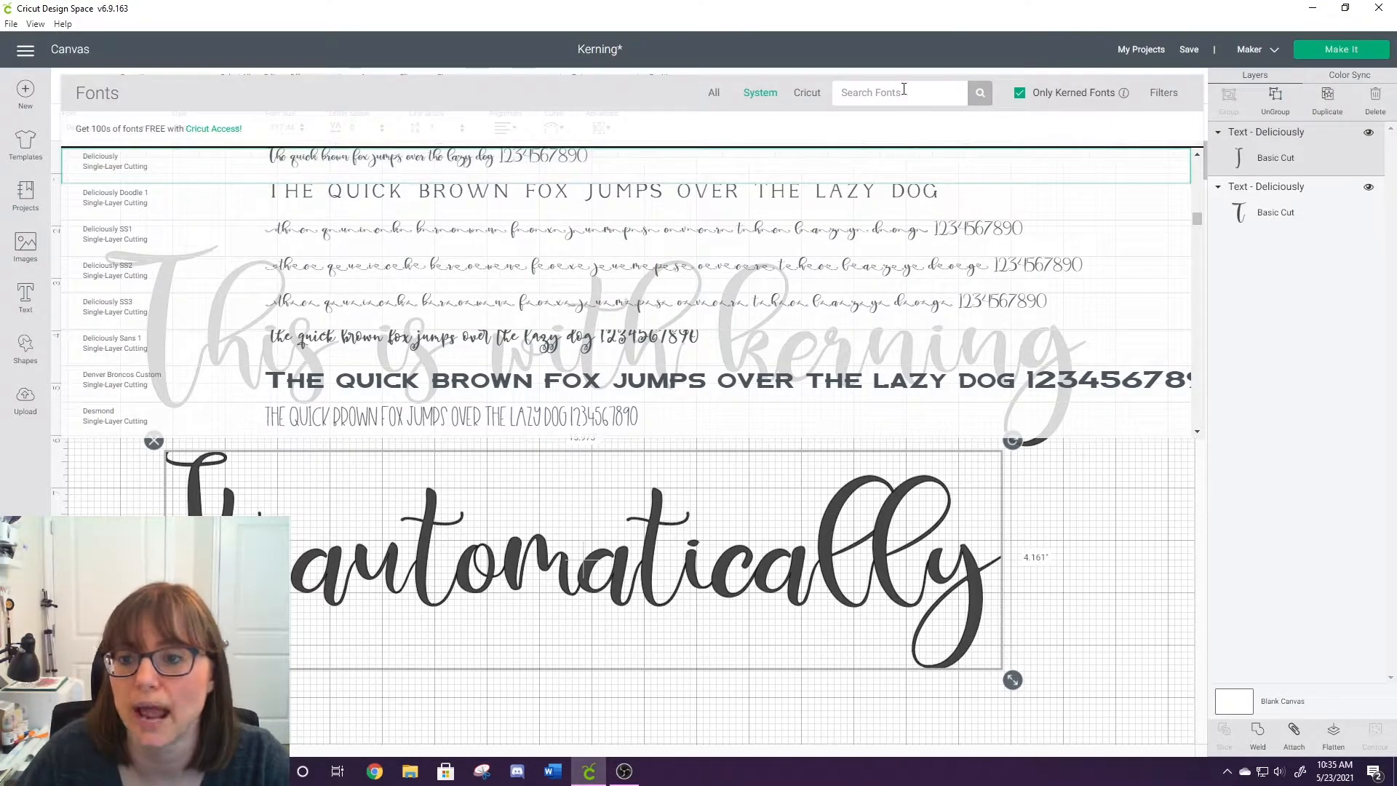
pyautogui.scroll(-10, 734, 324)
pyautogui.scroll(-5, 727, 324)
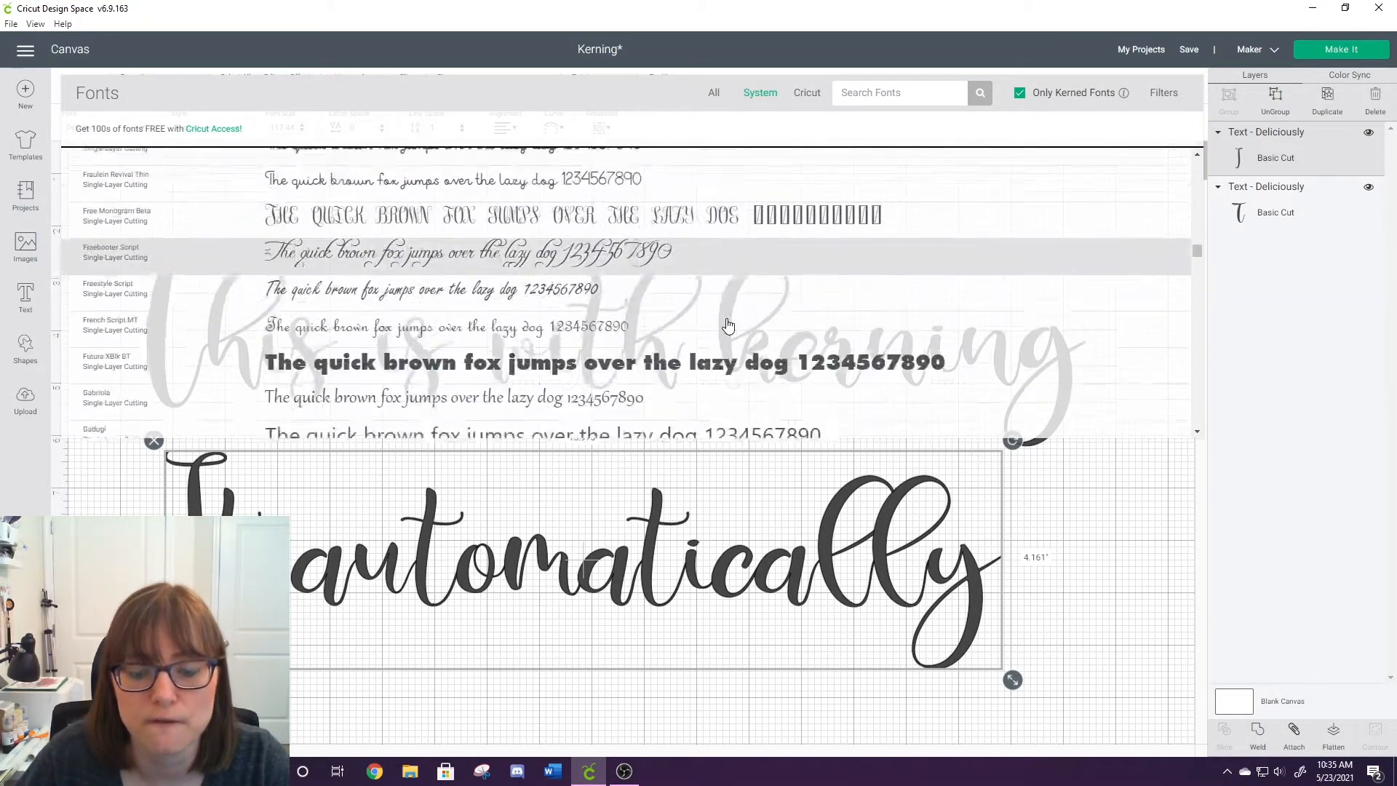
pyautogui.scroll(10, 857, 335)
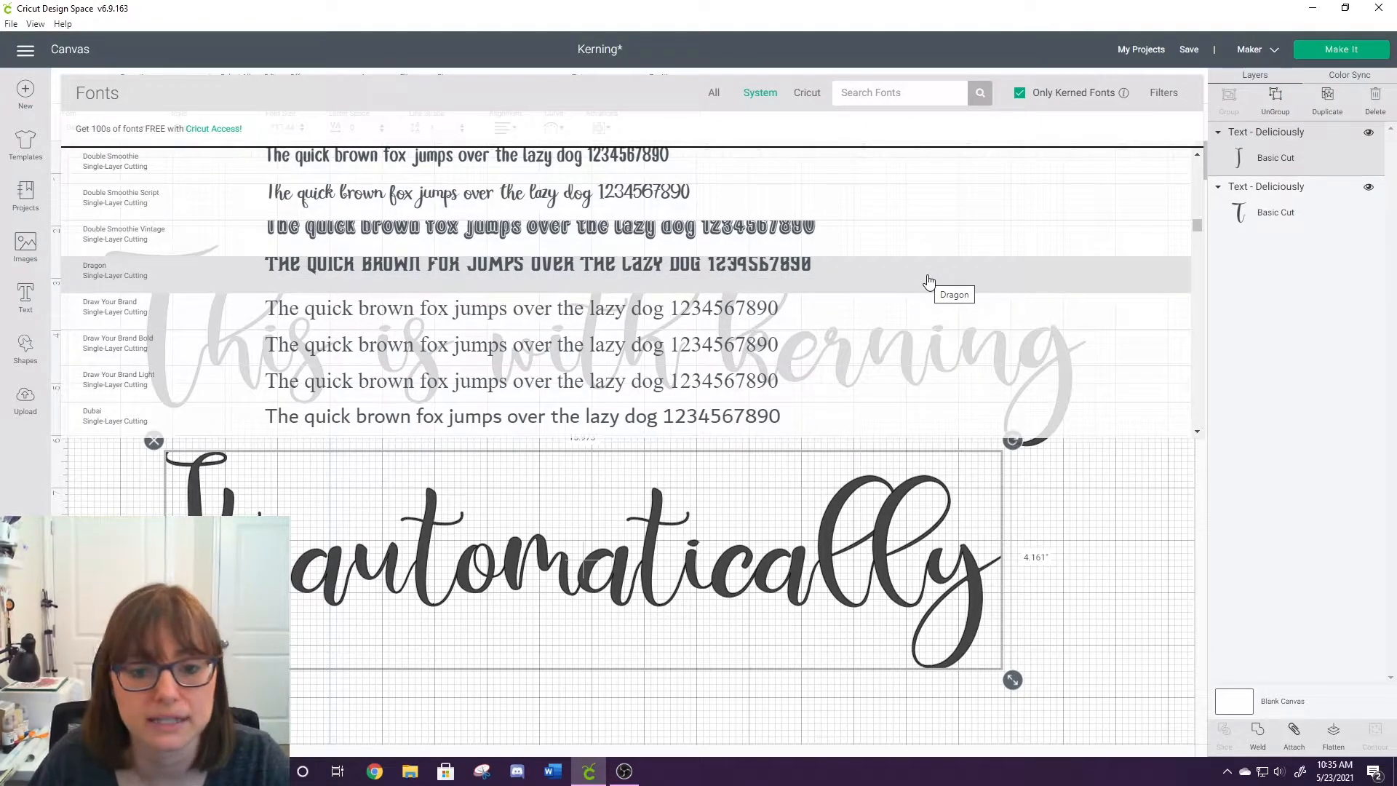
pyautogui.click(1020, 97)
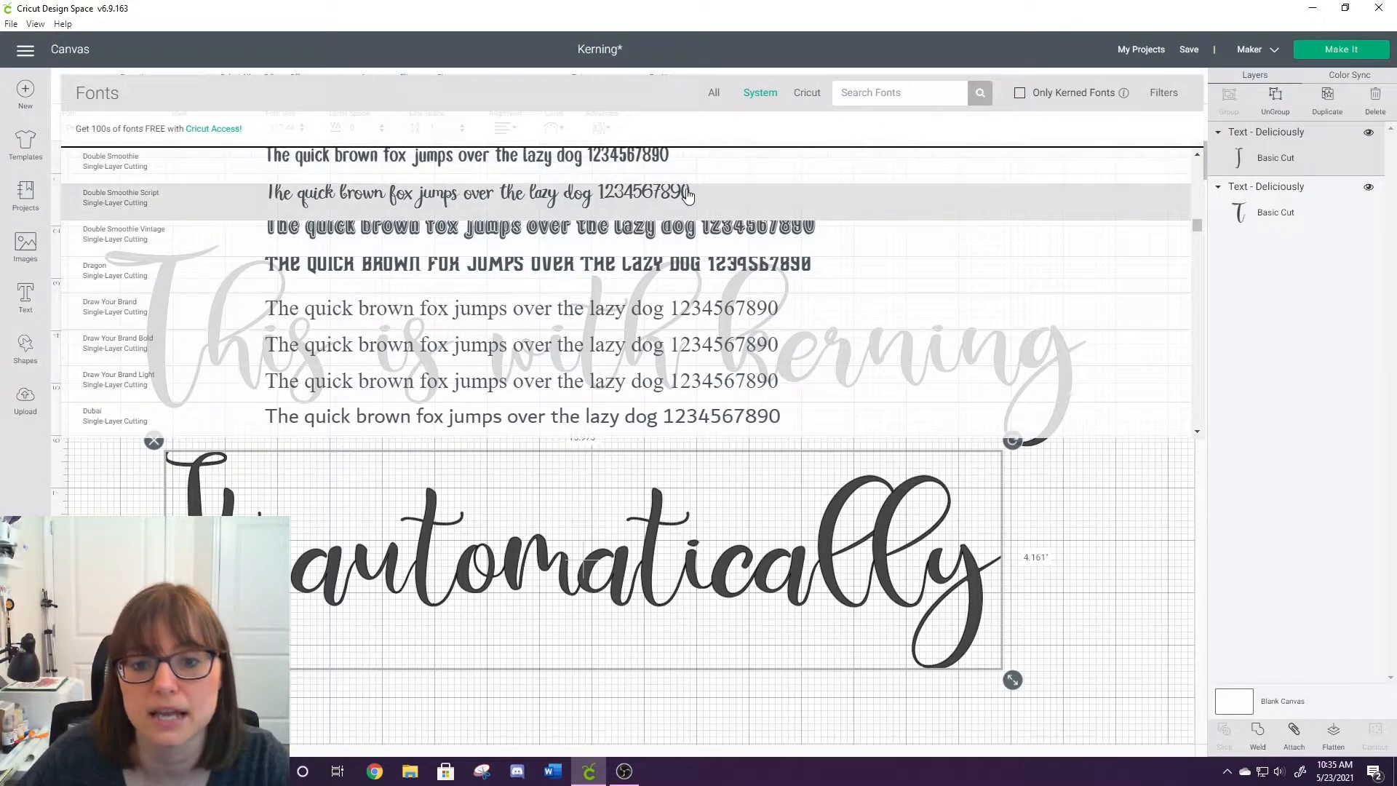
pyautogui.scroll(-5, 691, 240)
pyautogui.scroll(5, 680, 241)
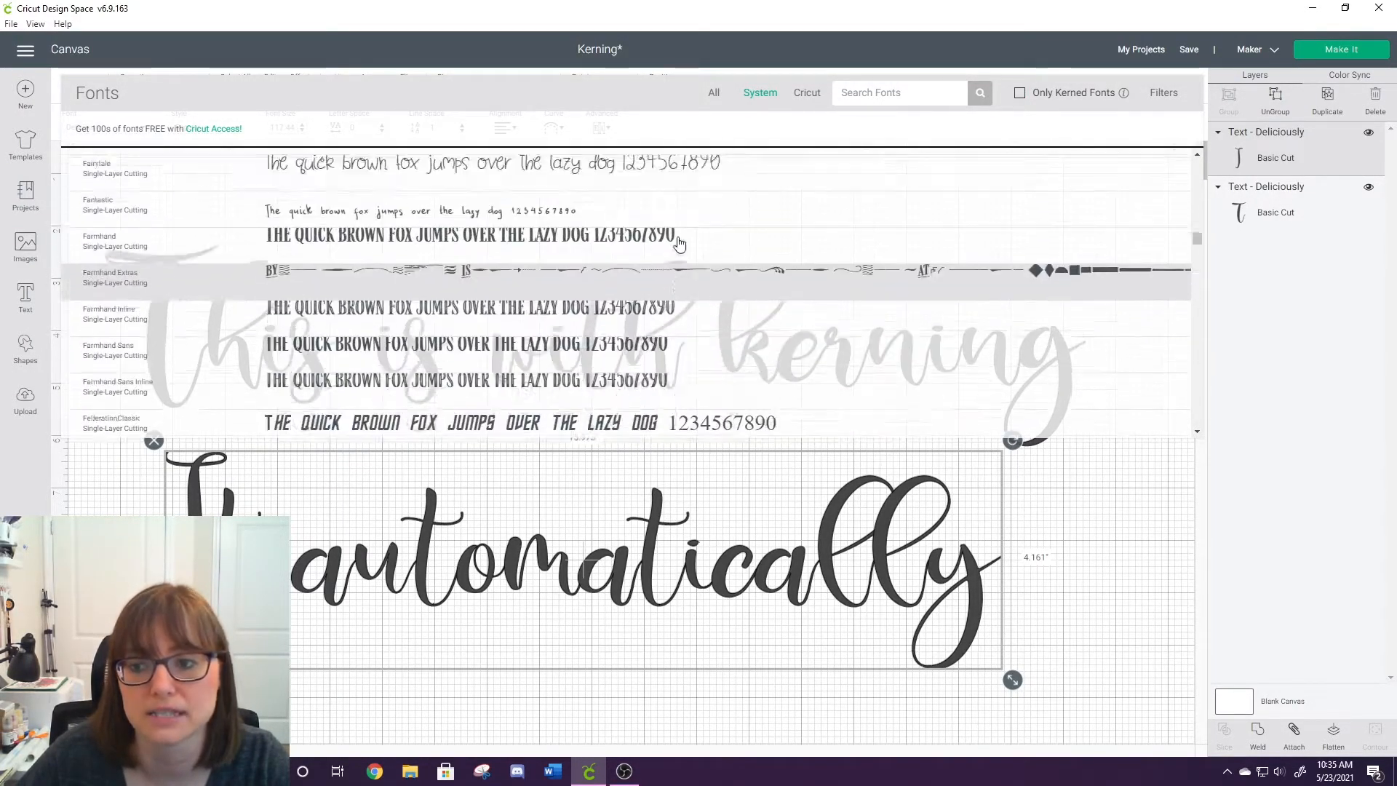
pyautogui.click(1018, 95)
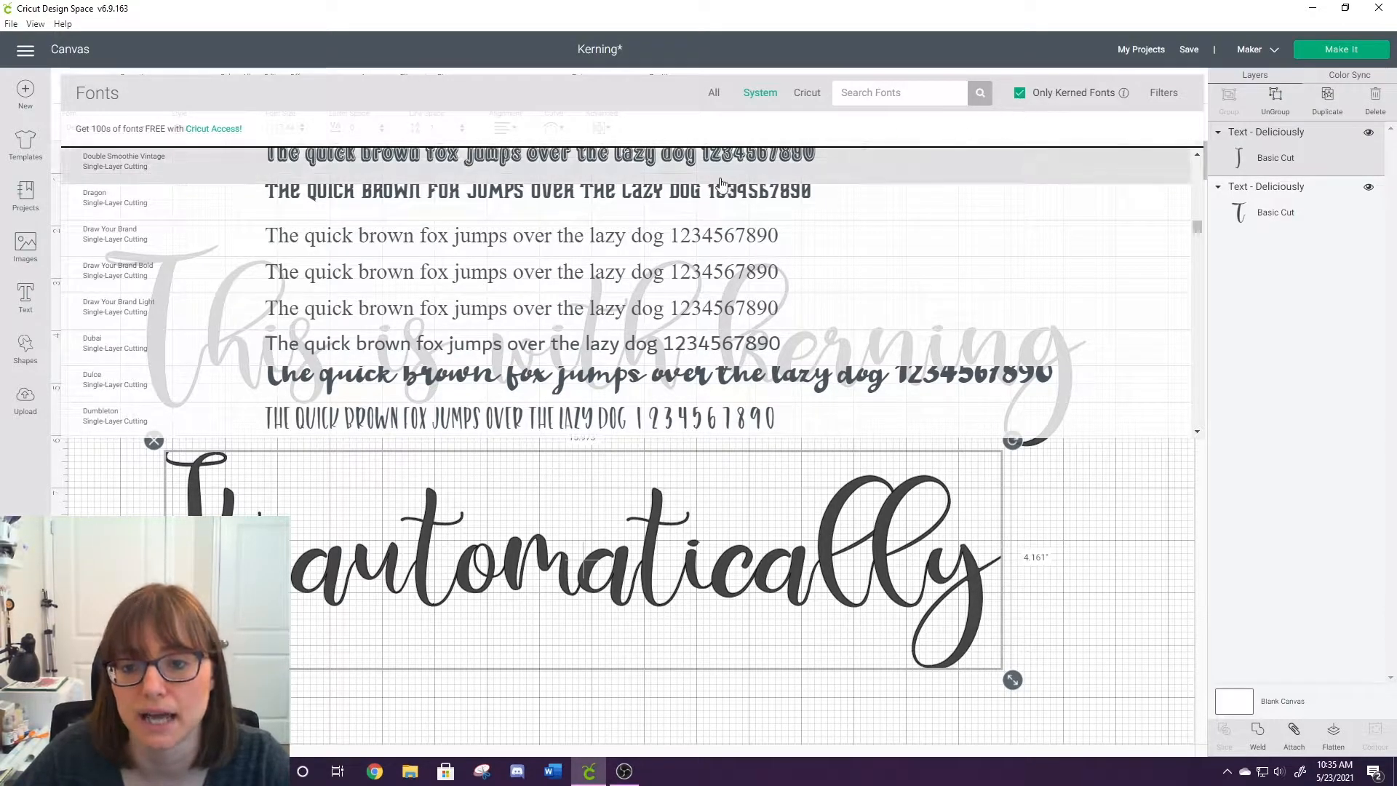
pyautogui.click(997, 511)
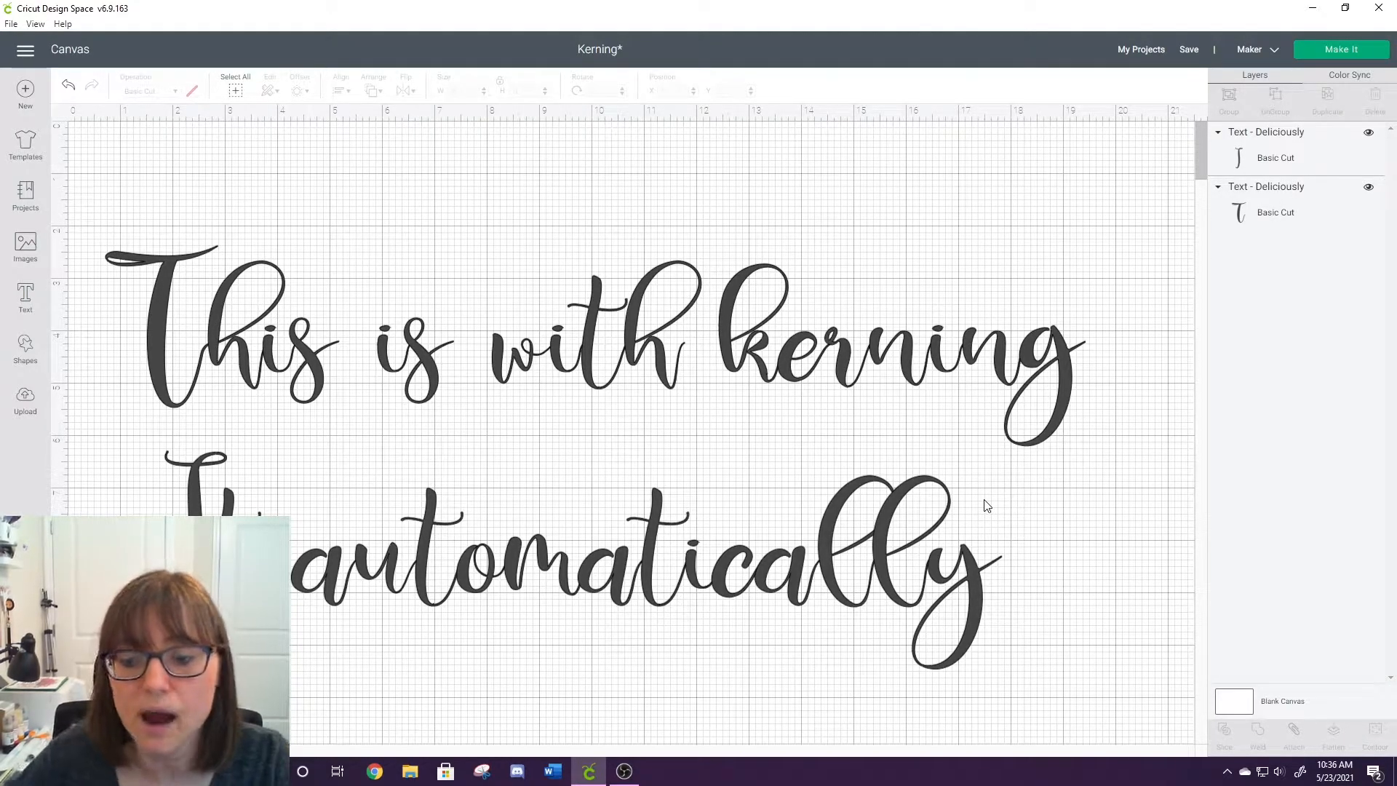
# - Move the "This is with kerning" text slightly up to about X 1.05, Y 1.79 inches
pyautogui.click(906, 350)
pyautogui.moveTo(906, 346); pyautogui.dragTo(925, 328)
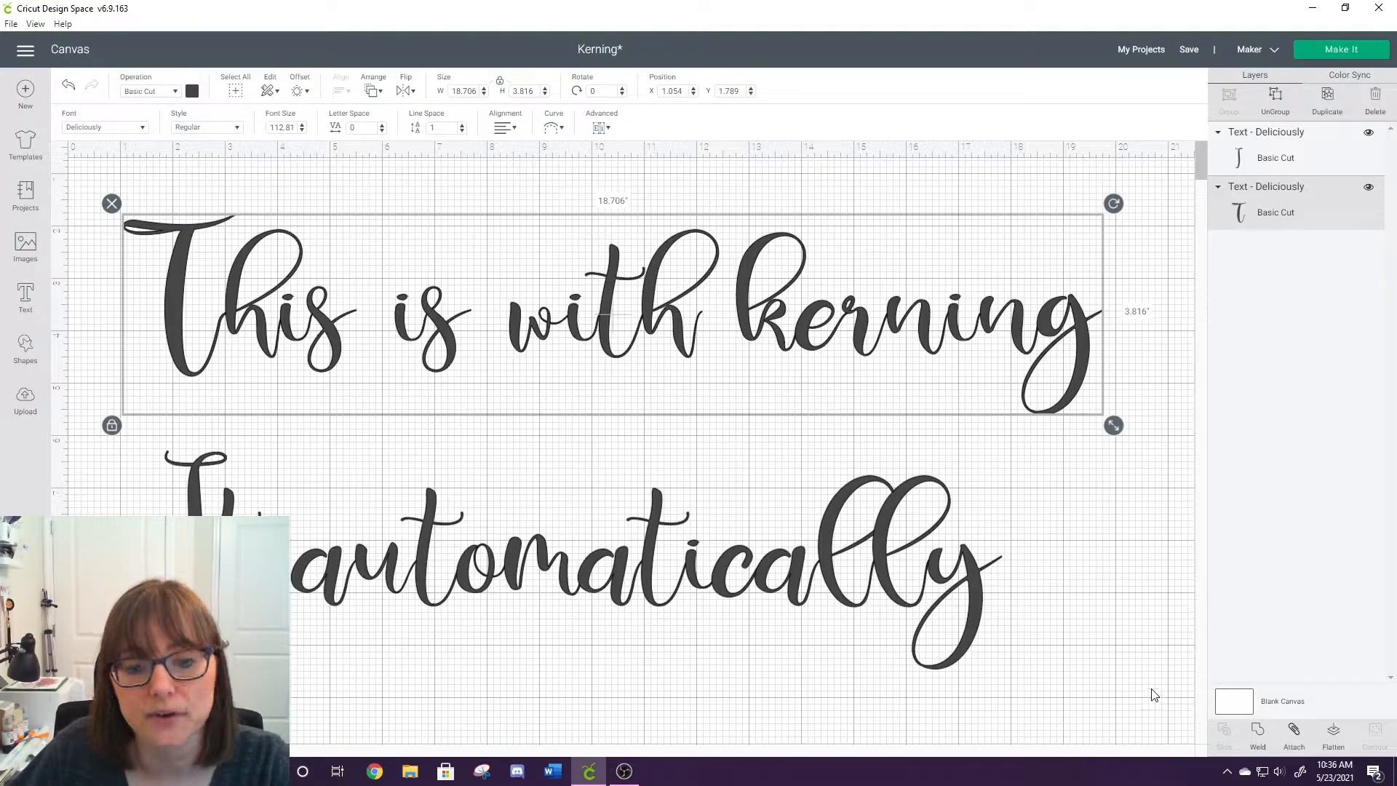
pyautogui.click(1004, 513)
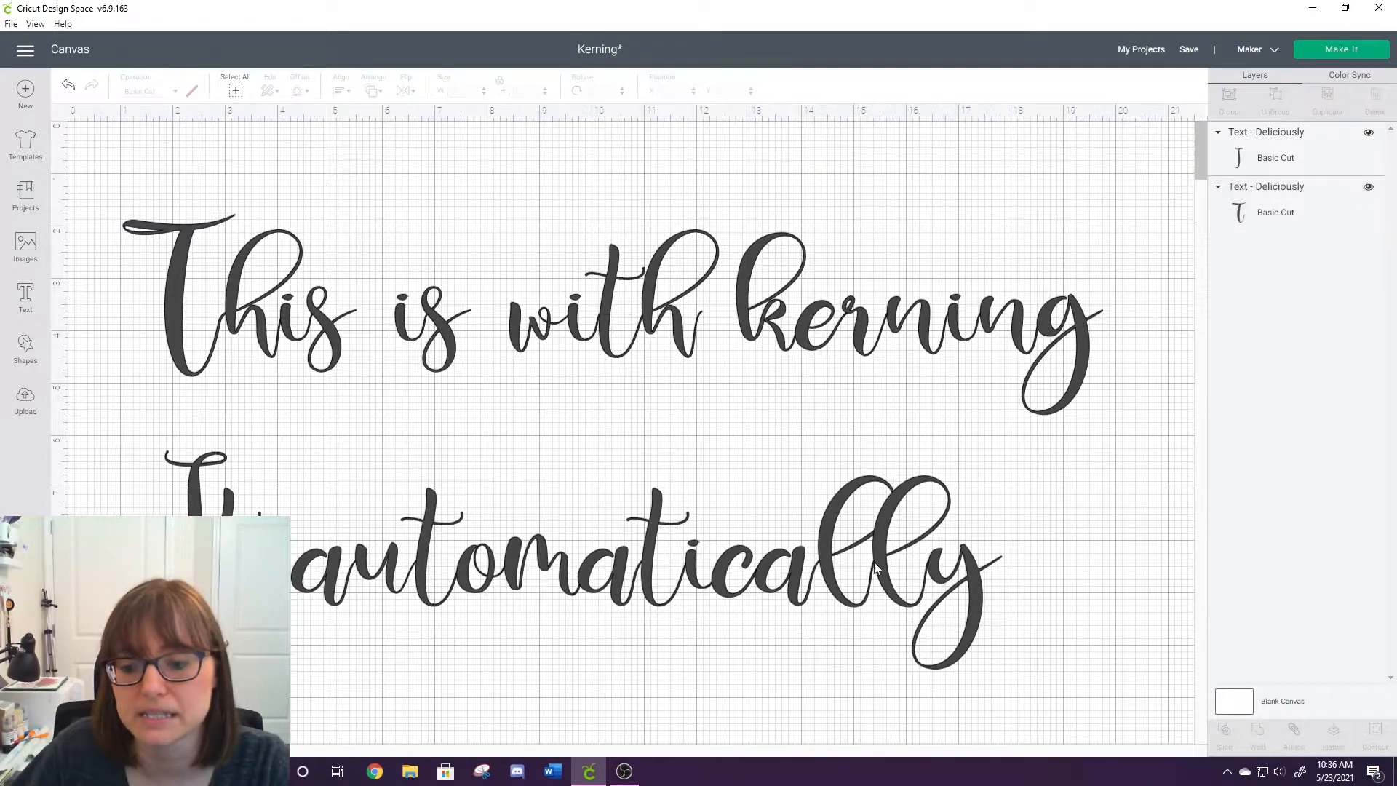
# - Preview how both text lines cut on the mat and return to the canvas without continuing
pyautogui.click(1332, 54)
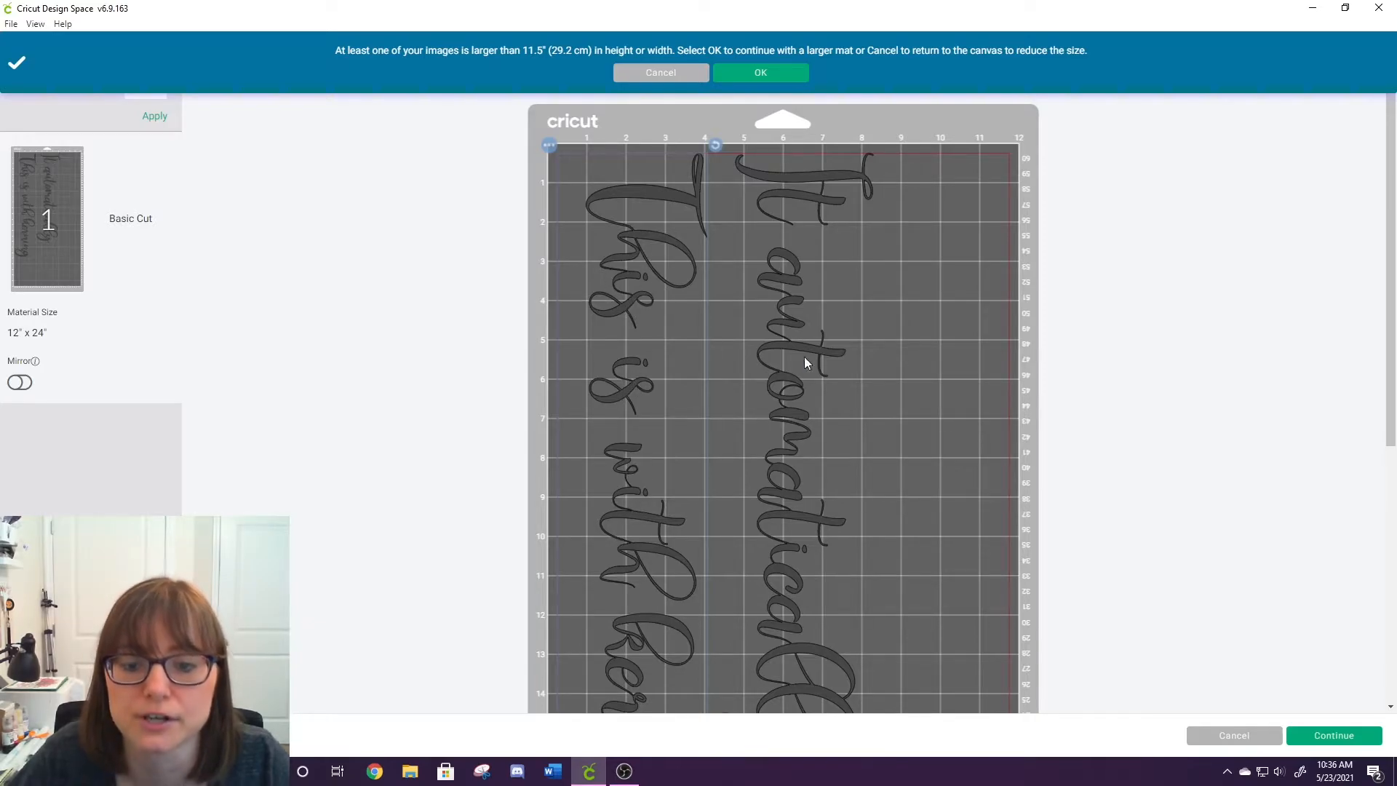
pyautogui.click(624, 77)
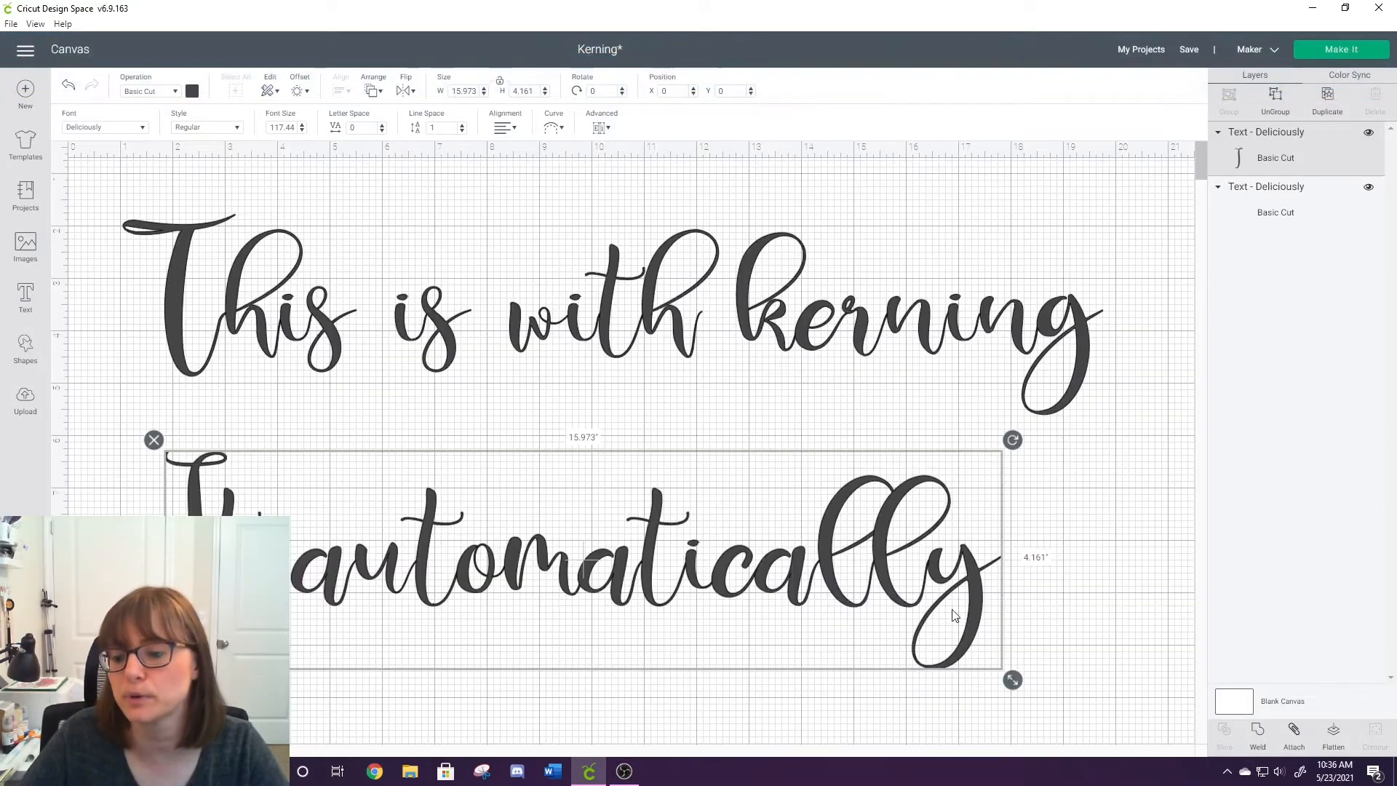
pyautogui.click(739, 389)
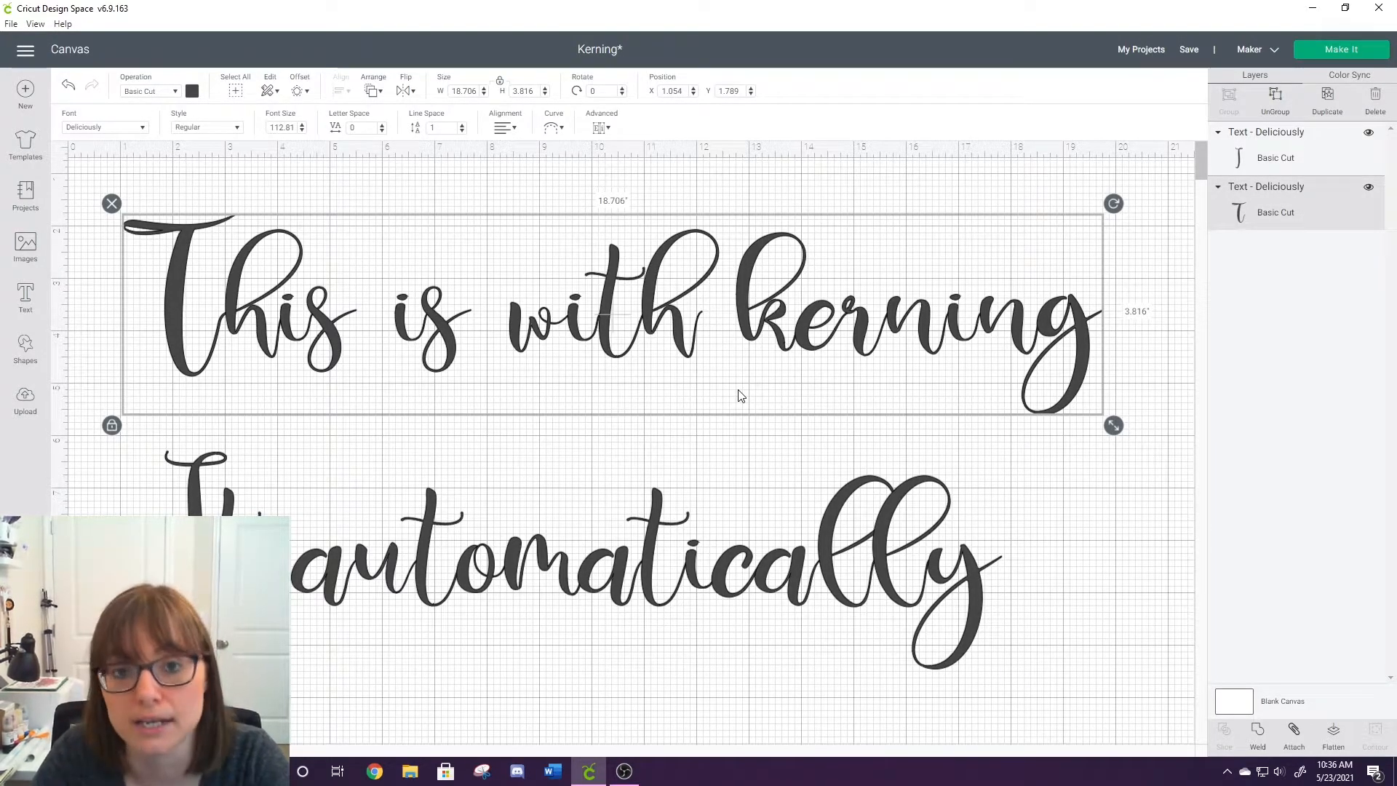
pyautogui.click(713, 434)
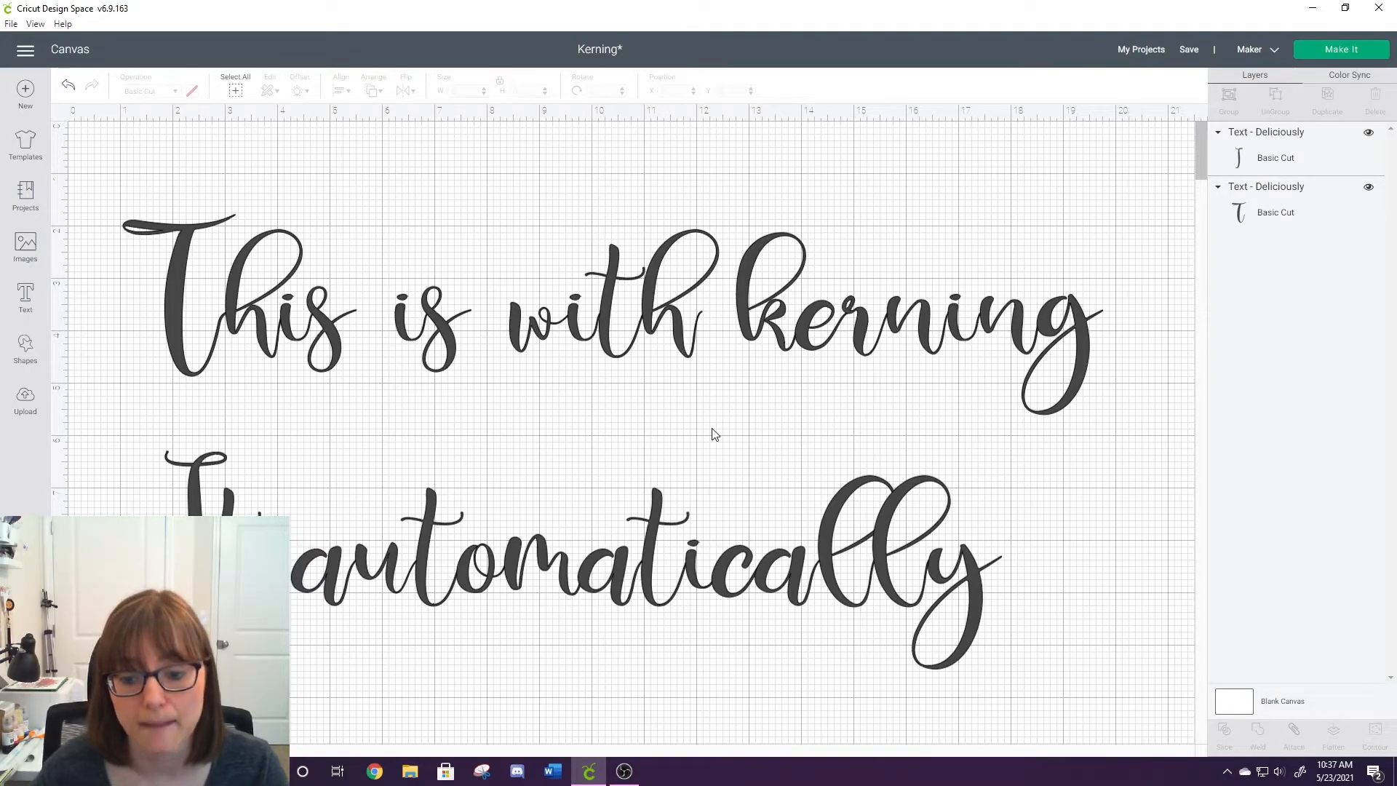
pyautogui.click(697, 364)
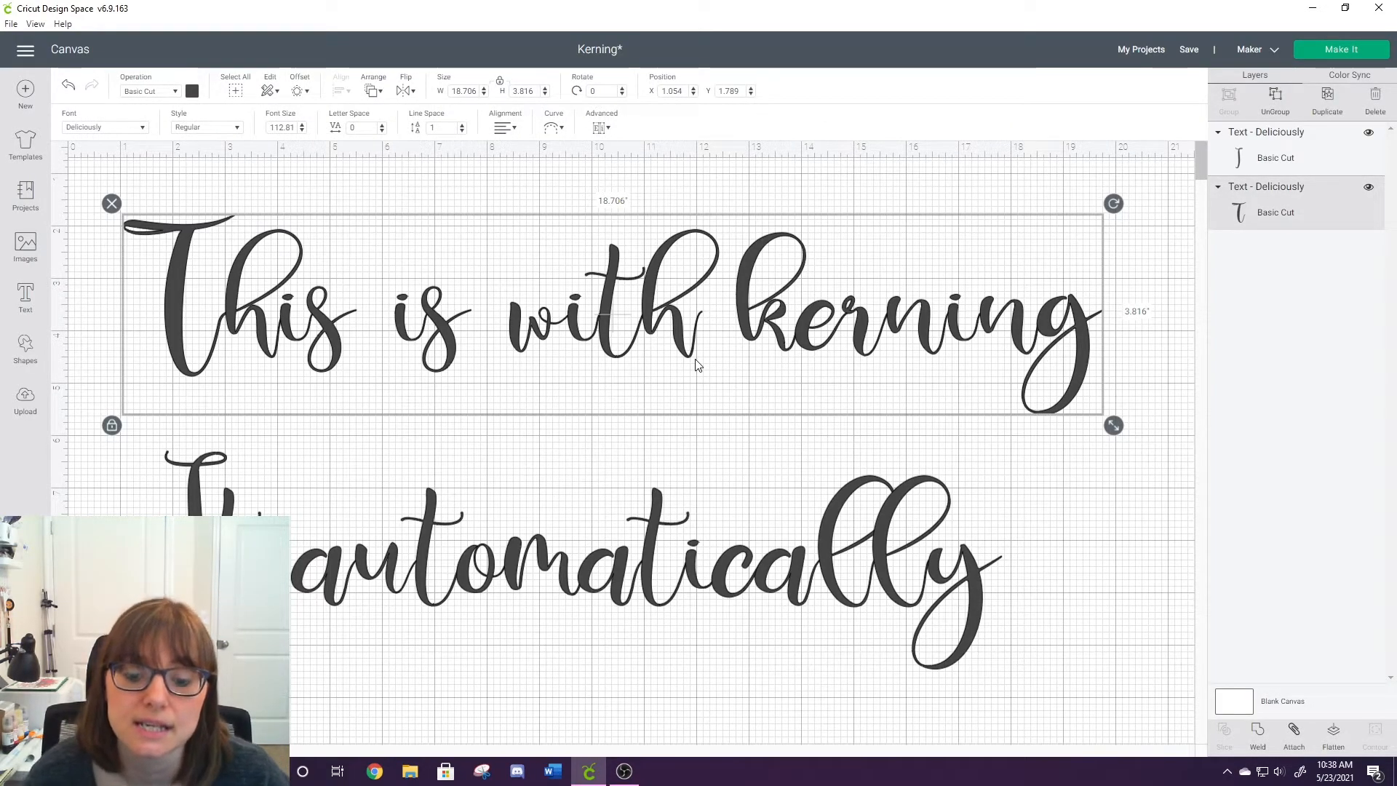